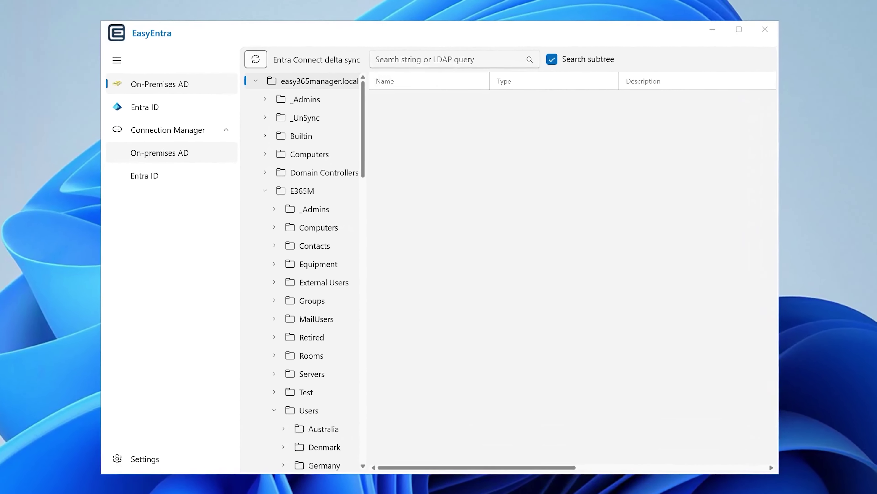
# Try searching the directory for a user by name, then clear it
pyautogui.click(384, 83)
pyautogui.write('ama gra')
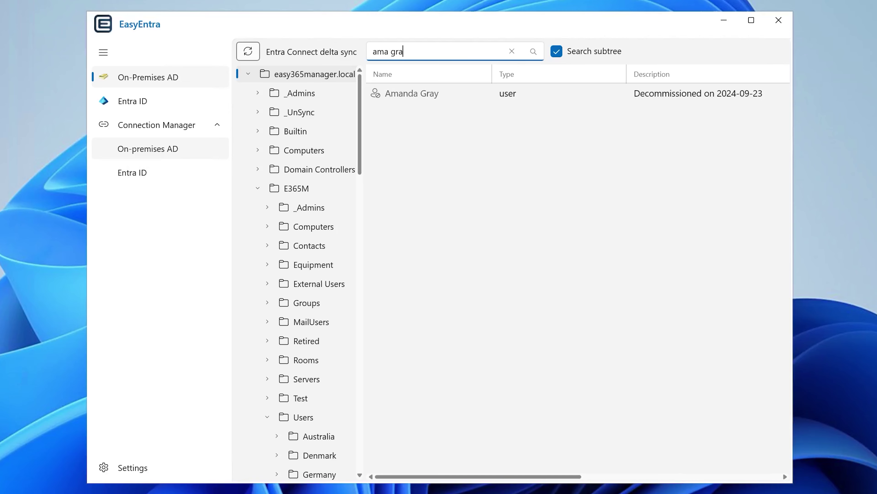
pyautogui.press('BackSpace')
pyautogui.press('BackSpace')
pyautogui.press('BackSpace')
pyautogui.press('BackSpace')
pyautogui.press('BackSpace')
pyautogui.press('BackSpace')
pyautogui.press('BackSpace')
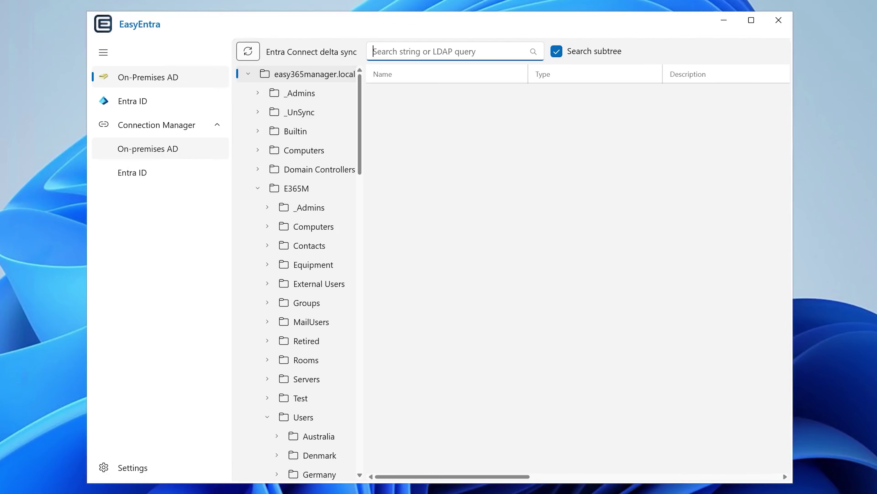
# Enter the LDAP filter (st=idaho), then correct it to (state=idaho)
pyautogui.write('(')
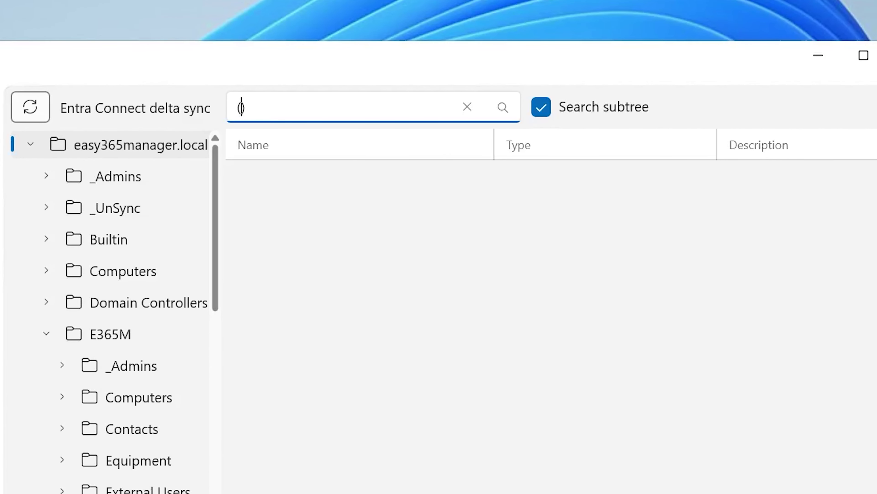
pyautogui.write('st=idaho')
pyautogui.press('Return')
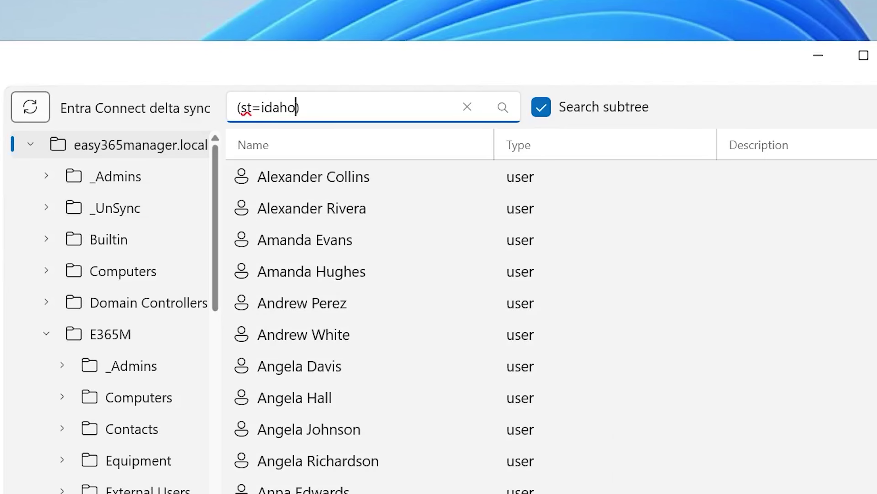
pyautogui.press('Left')
pyautogui.press('Left')
pyautogui.press('Left')
pyautogui.press('Left')
pyautogui.press('Left')
pyautogui.press('Left')
pyautogui.write('ate')
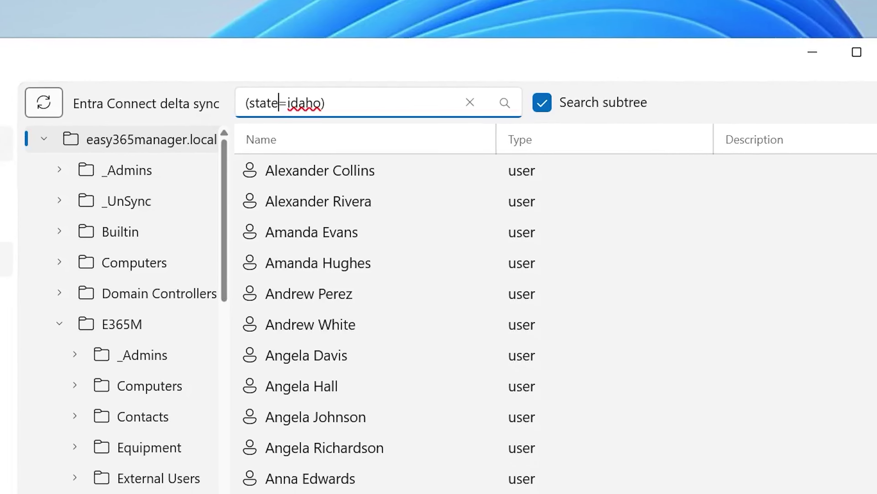
pyautogui.doubleClick(425, 170)
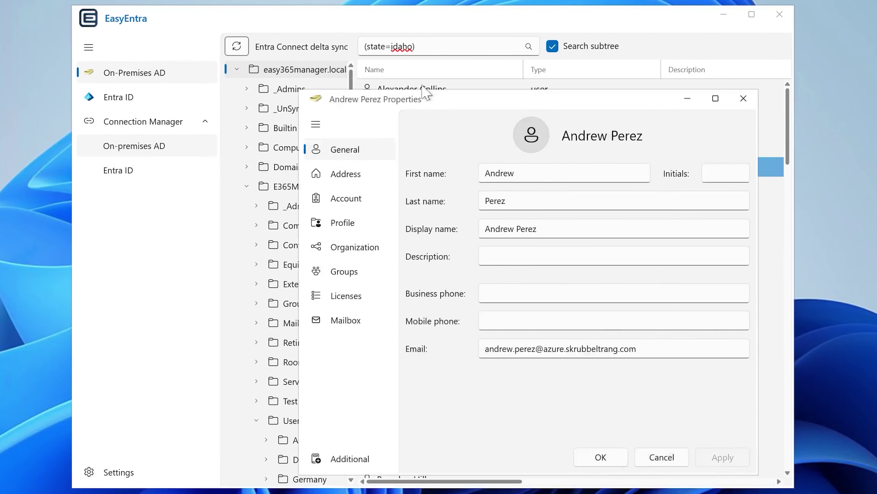
pyautogui.click(344, 227)
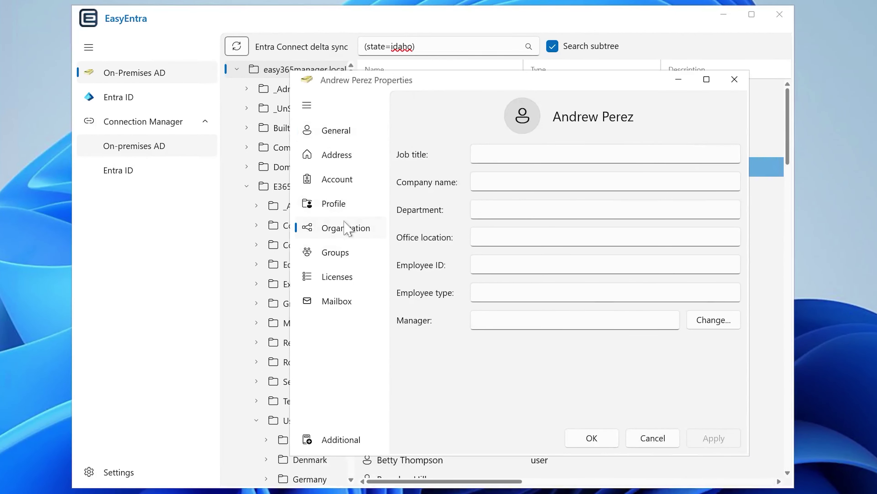
pyautogui.click(343, 158)
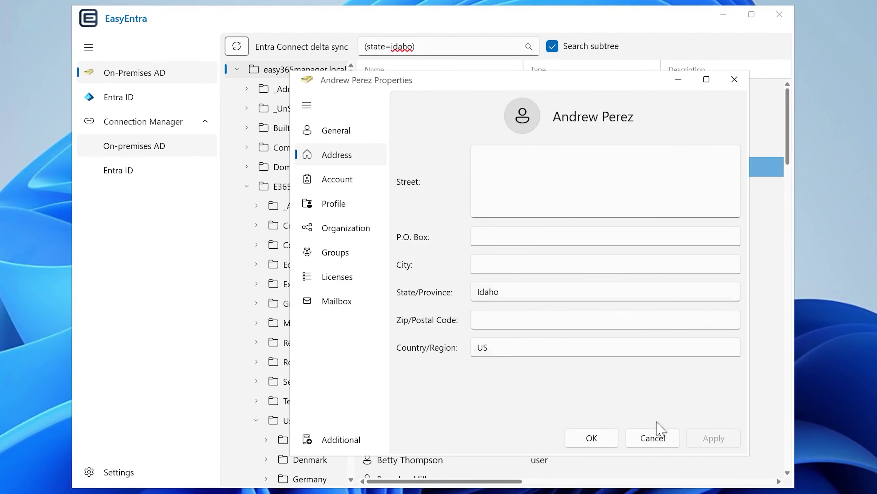
pyautogui.click(652, 437)
pyautogui.click(342, 56)
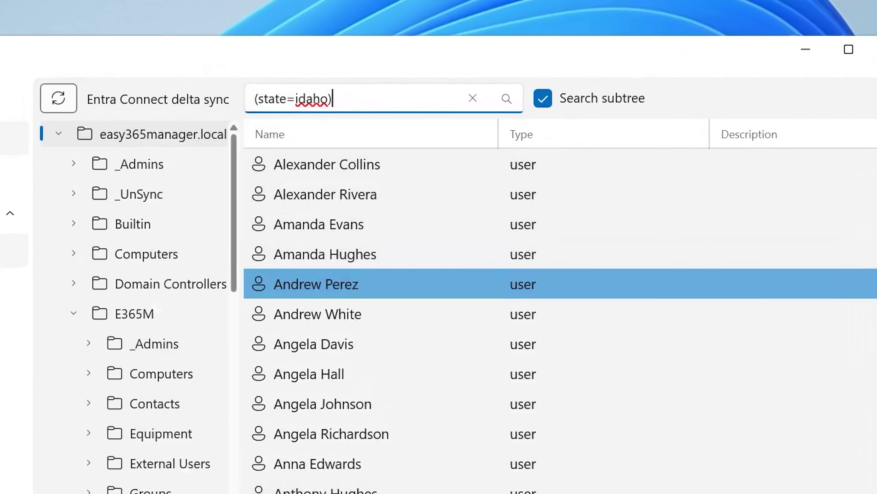
# Edit the query into (&(title=head of sales)(state=idaho))
pyautogui.write('(&')
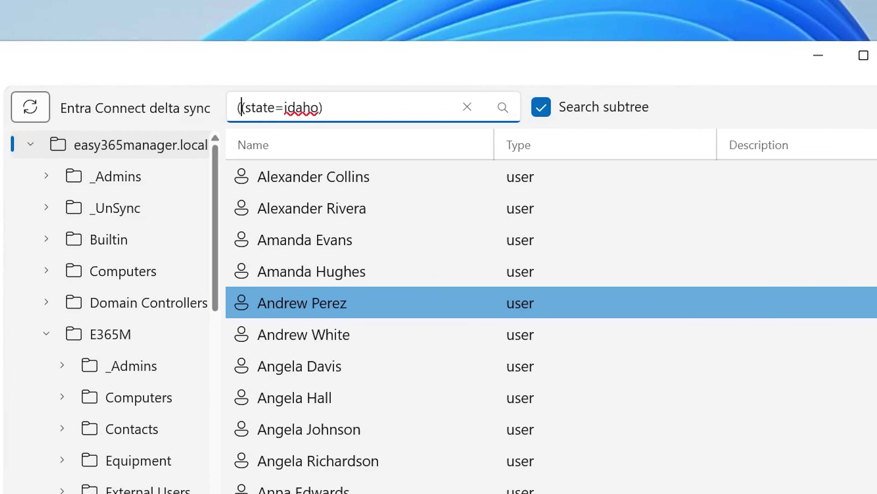
pyautogui.write('()')
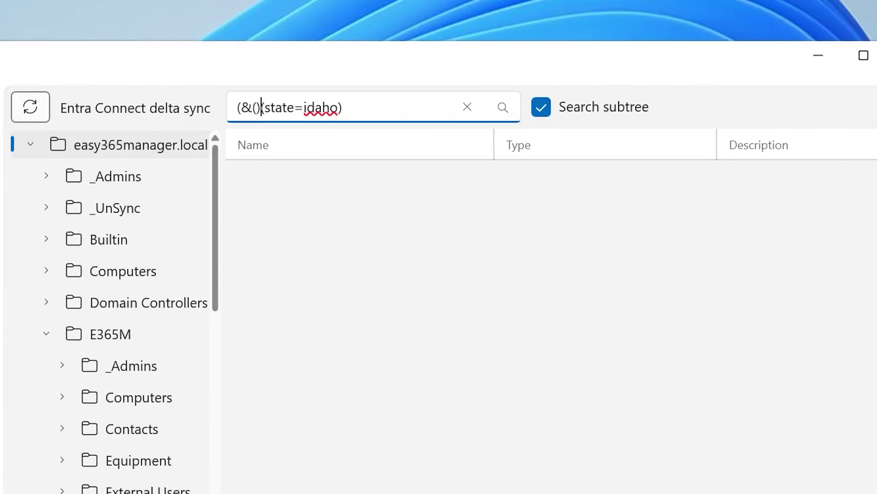
pyautogui.click(342, 107)
pyautogui.write(')')
pyautogui.click(252, 107)
pyautogui.click(257, 108)
pyautogui.write('title')
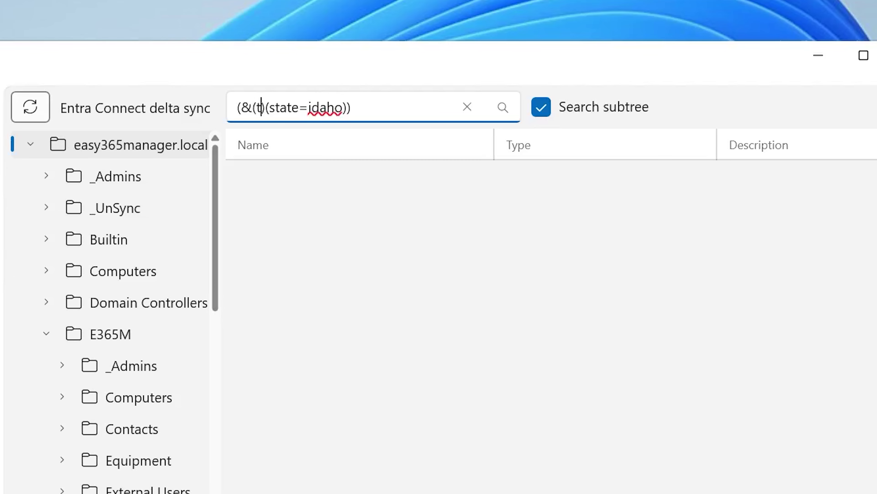
pyautogui.write('=')
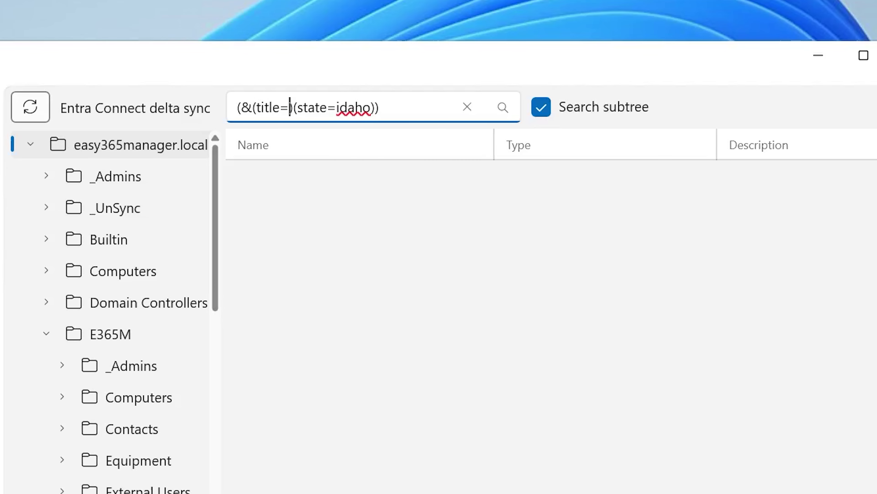
pyautogui.write('head of sales')
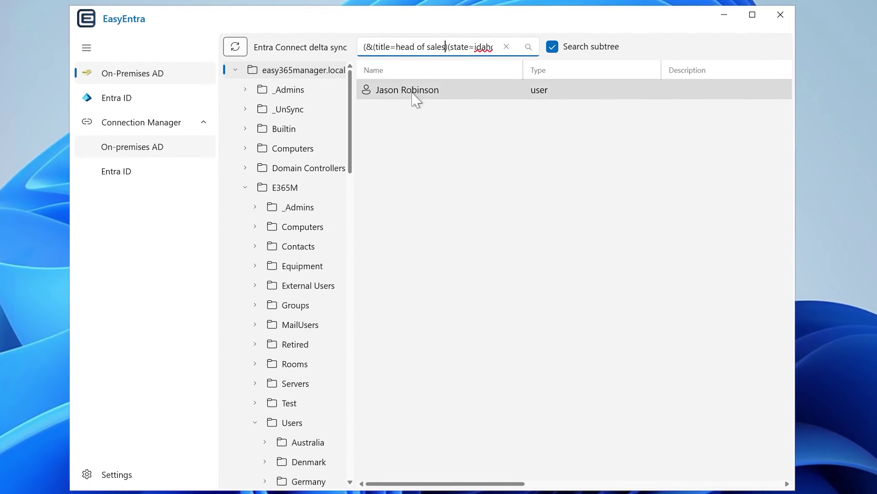
# Confirm the result's Head of Sales job title on its Organization page, then close it
pyautogui.doubleClick(413, 92)
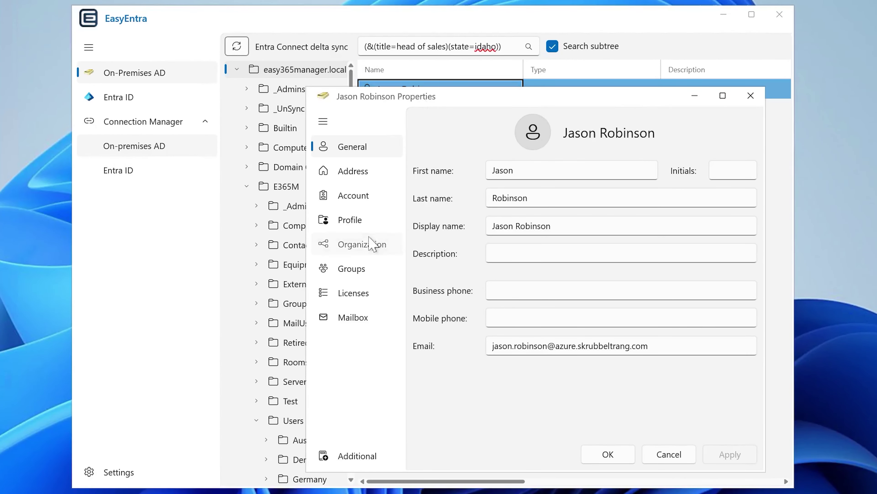
pyautogui.click(373, 244)
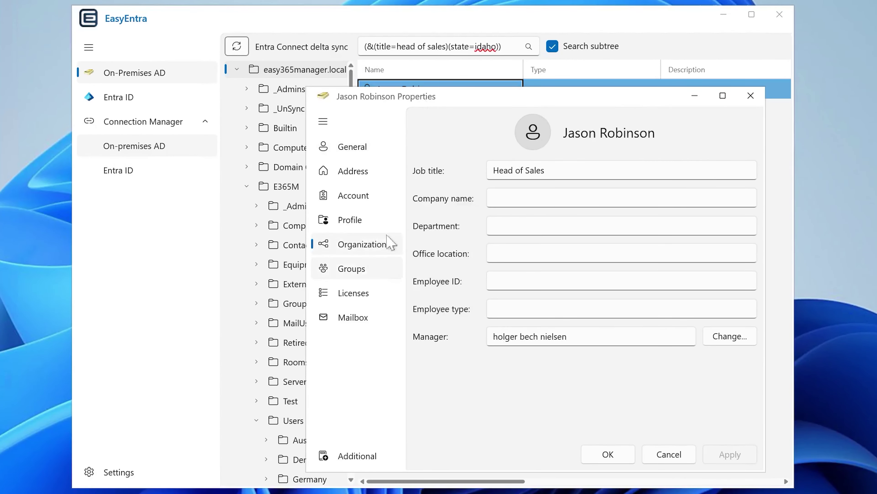
pyautogui.press('Tab')
pyautogui.press('Escape')
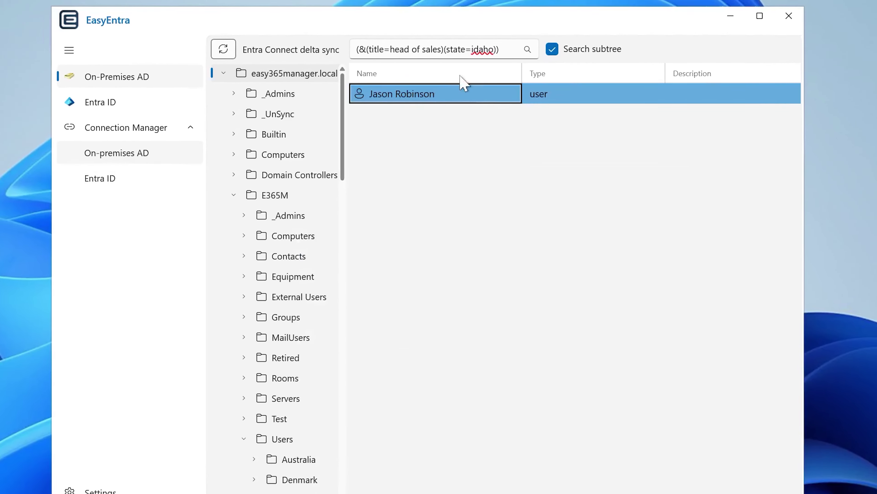
pyautogui.click(442, 46)
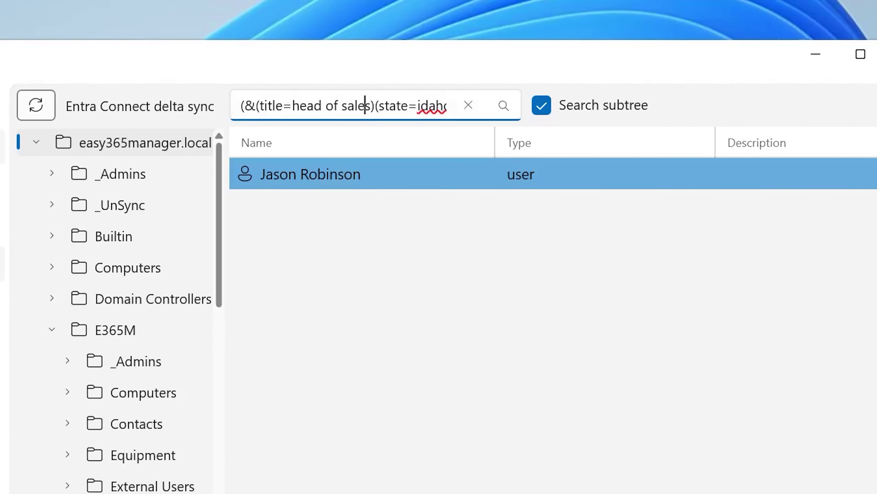
# Search for title 'head of marketing', then widen the title filter to 'head of *'
pyautogui.doubleClick(359, 106)
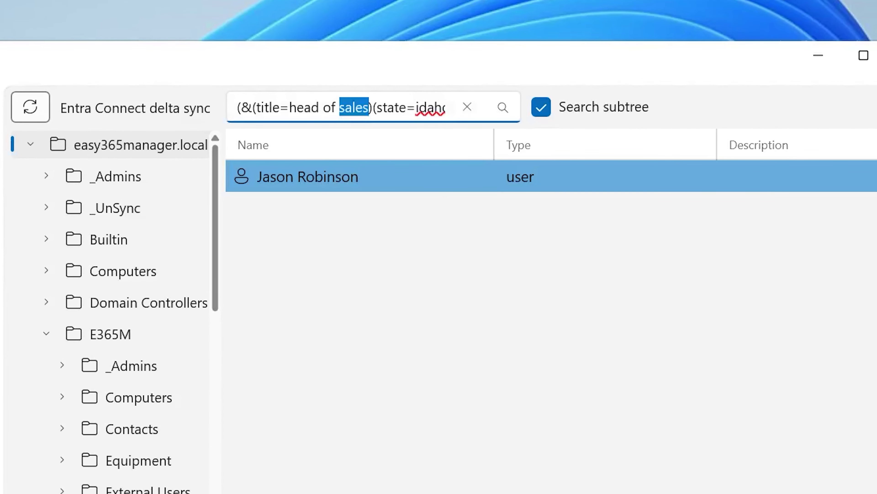
pyautogui.write('marketing')
pyautogui.press('Return')
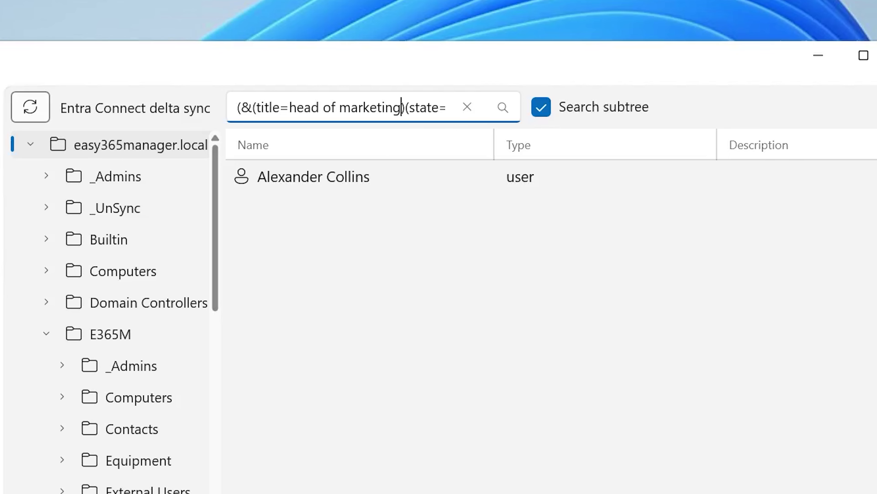
pyautogui.press('BackSpace')
pyautogui.press('BackSpace')
pyautogui.press('BackSpace')
pyautogui.press('BackSpace')
pyautogui.press('BackSpace')
pyautogui.press('BackSpace')
pyautogui.press('BackSpace')
pyautogui.press('BackSpace')
pyautogui.press('BackSpace')
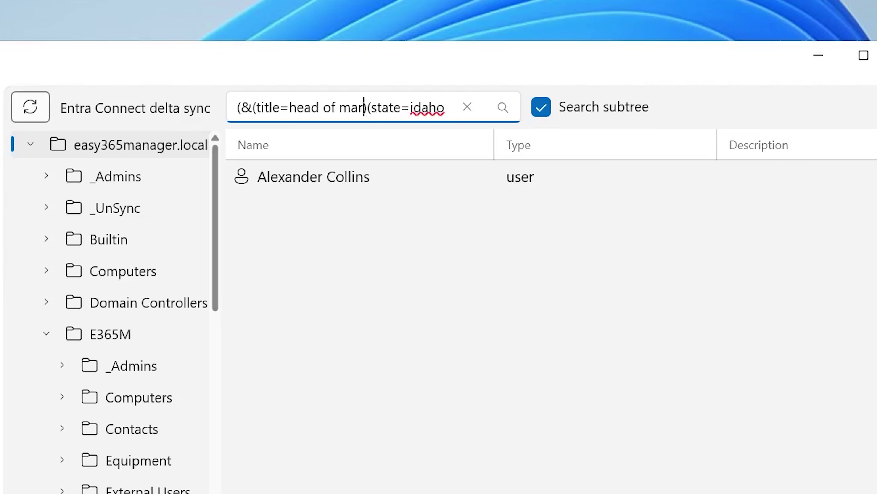
pyautogui.write('*')
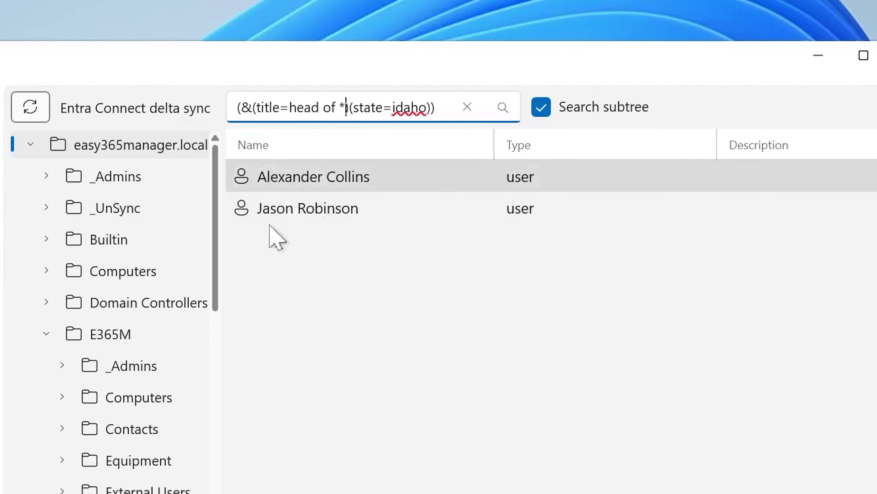
# Check both users' Organization details, then select the Head of Sales and Head of Marketing rows
pyautogui.doubleClick(296, 181)
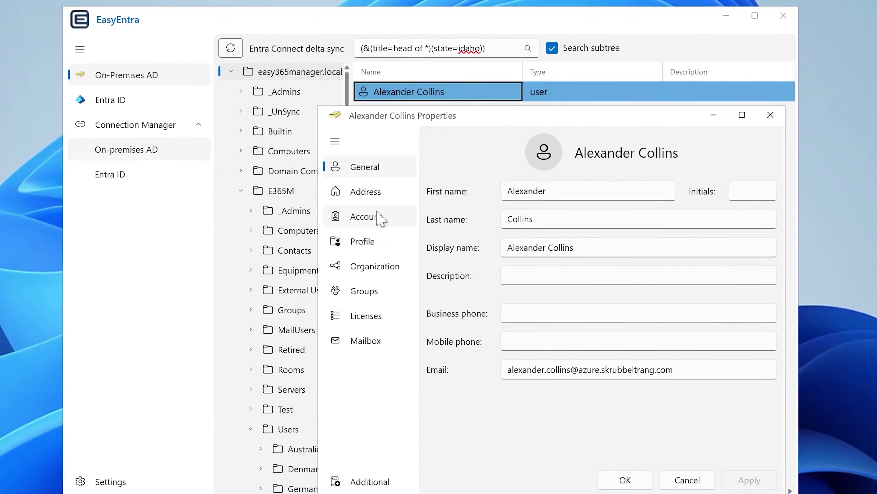
pyautogui.click(377, 266)
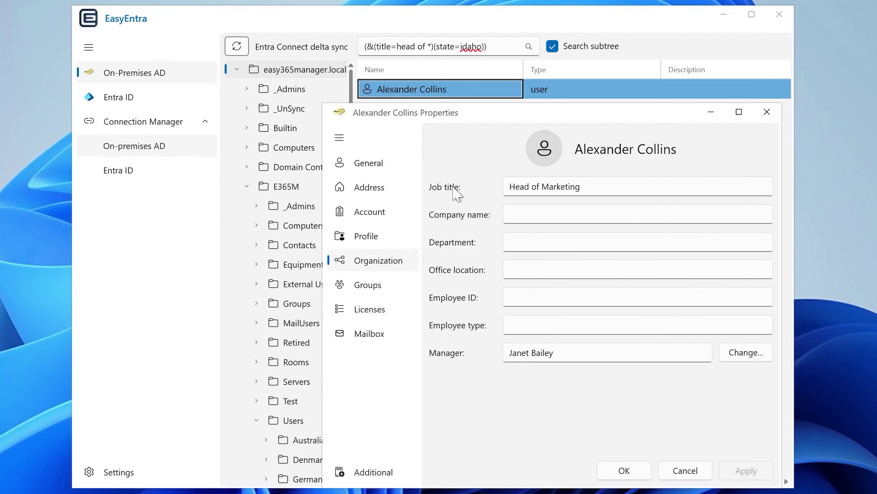
pyautogui.press('Escape')
pyautogui.click(410, 117)
pyautogui.doubleClick(412, 114)
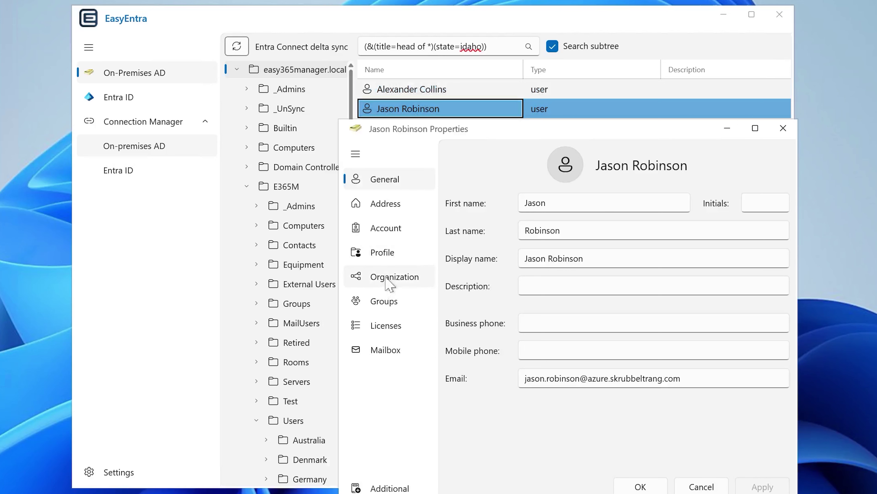
pyautogui.click(386, 277)
pyautogui.press('Escape')
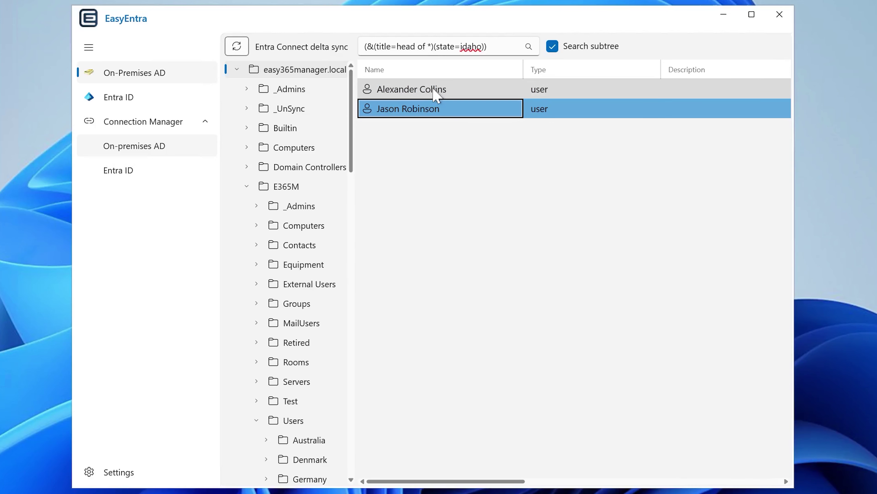
pyautogui.keyDown('ctrl'); pyautogui.click(434, 90); pyautogui.keyUp('ctrl')
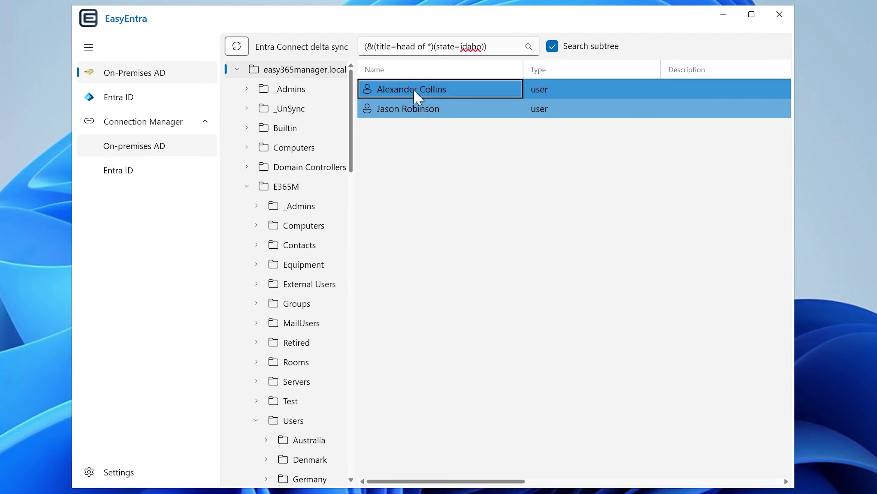
# Open shared properties for both selected users at the Organization page
pyautogui.rightClick(402, 99)
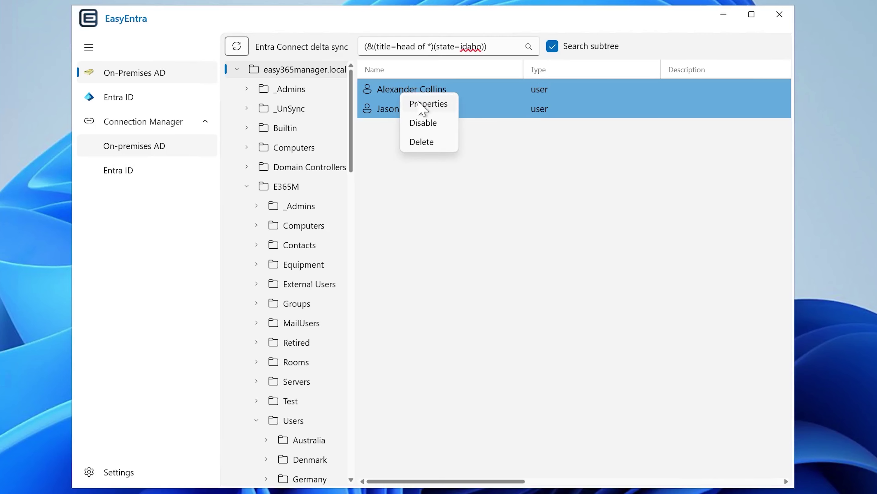
pyautogui.click(409, 103)
pyautogui.moveTo(490, 146); pyautogui.dragTo(461, 96)
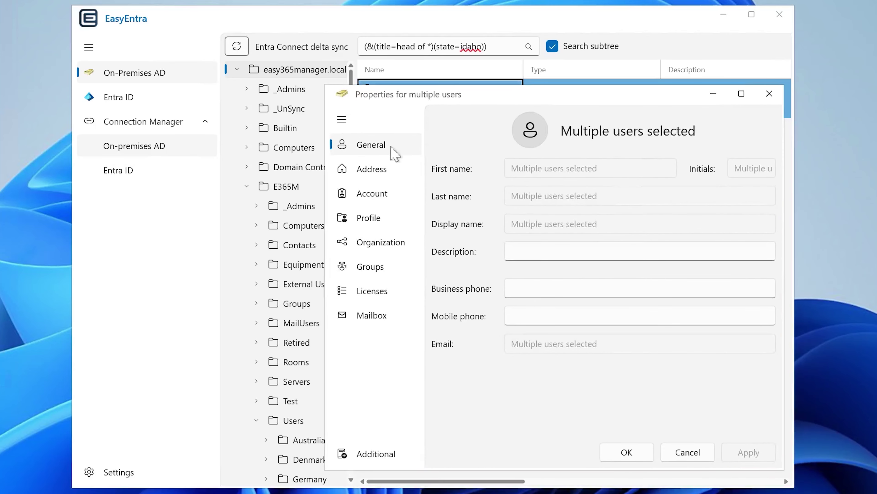
pyautogui.click(391, 243)
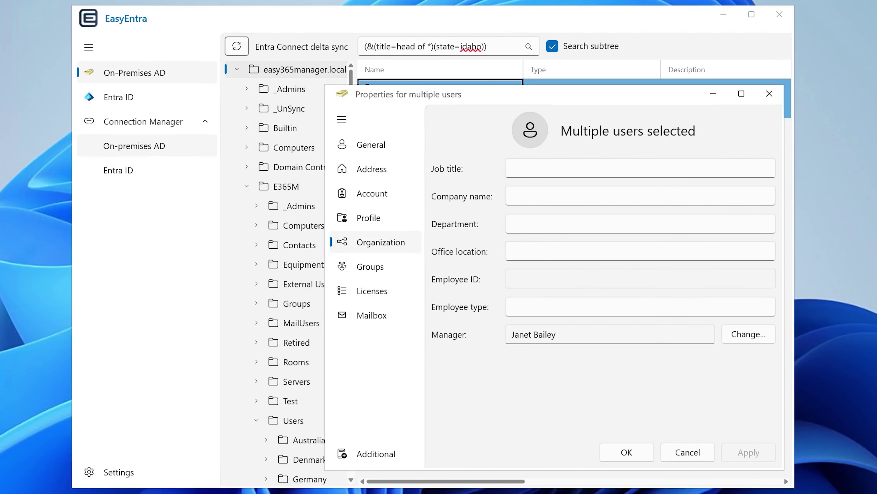
# Set the inactive user as both users' manager, apply, and select the query text
pyautogui.click(749, 334)
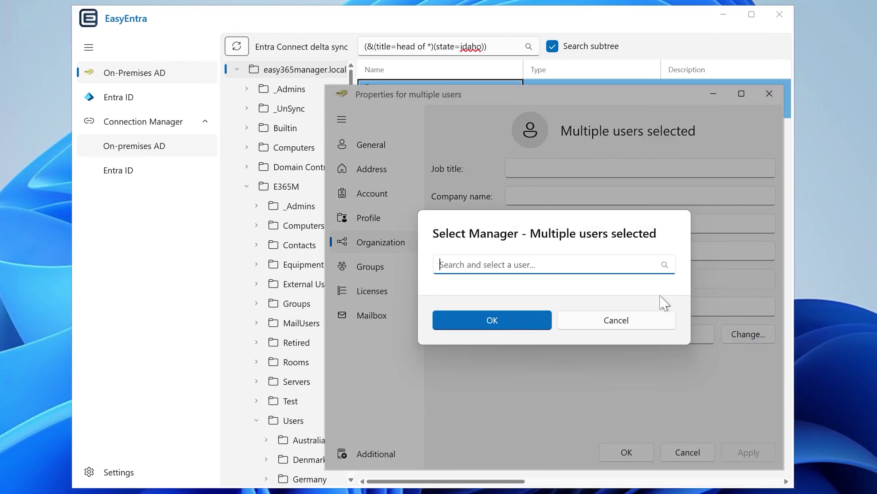
pyautogui.write('ama gra')
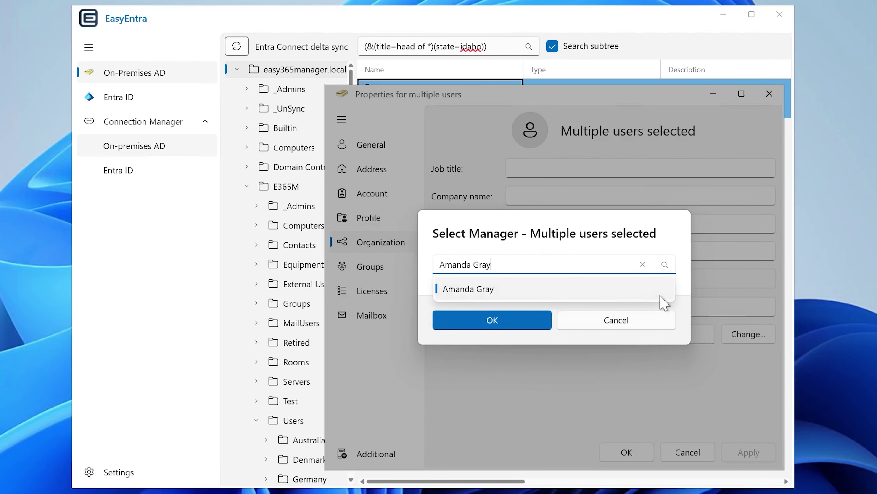
pyautogui.click(661, 296)
pyautogui.click(527, 320)
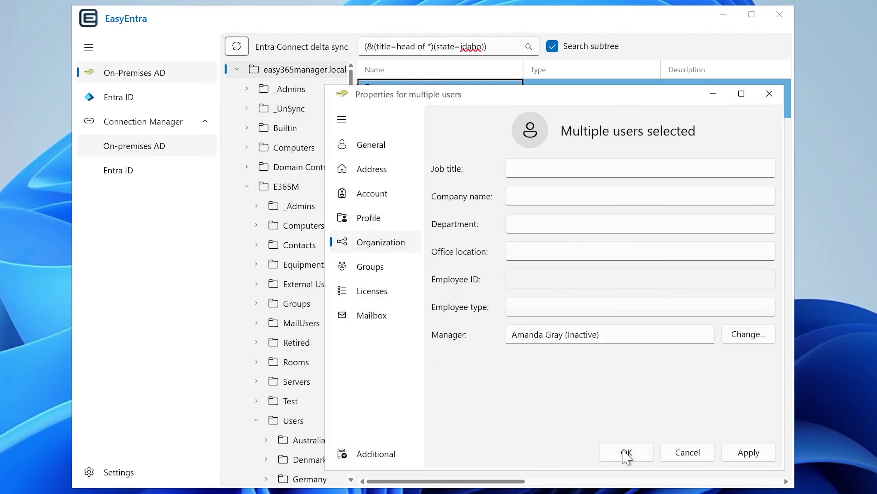
pyautogui.click(626, 452)
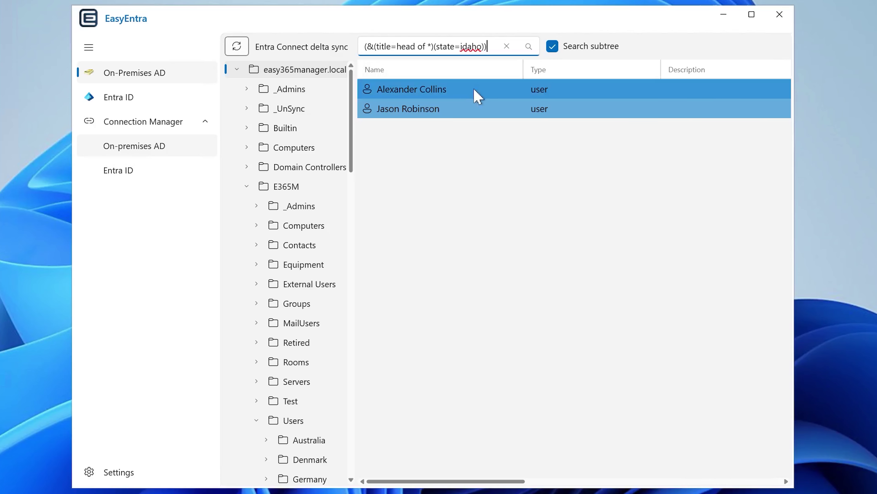
pyautogui.hotkey('ctrl', 'a')
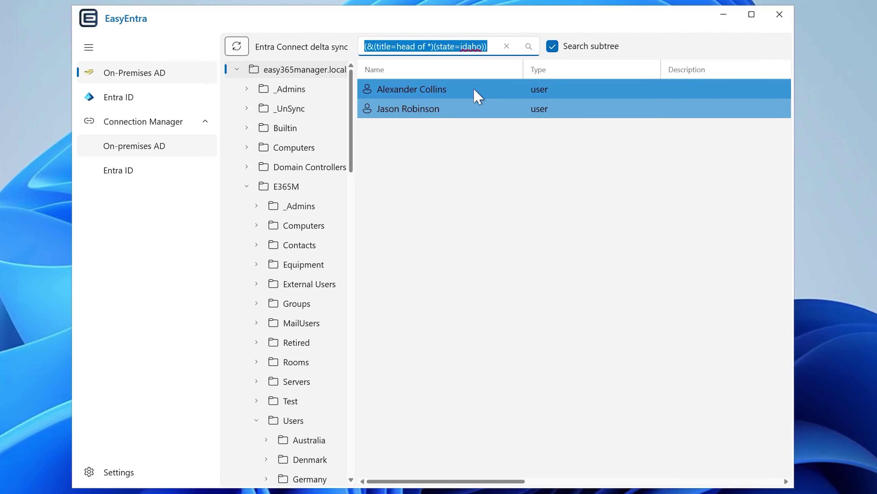
# Run the disabled-accounts filter copied from UsersCreation.txt, (userAccountControl:1.2.840.113556.1.4.803:=2)
pyautogui.press('BackSpace')
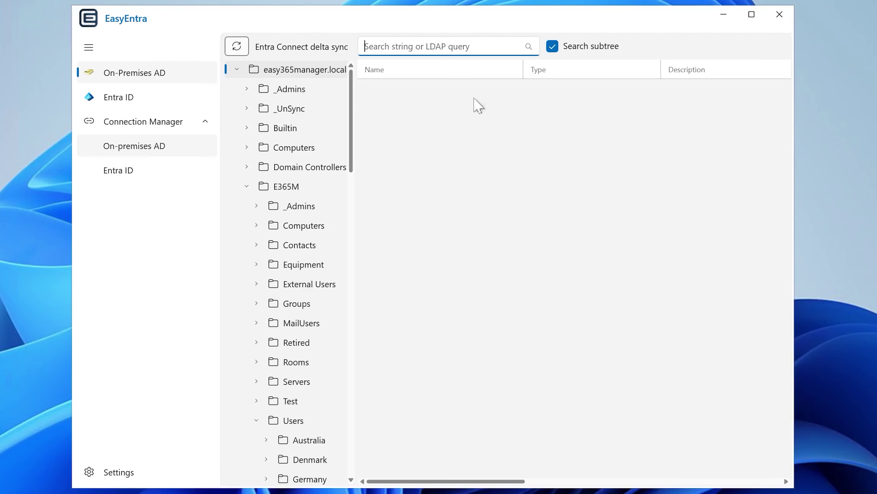
pyautogui.hotkey('alt', 'Tab')
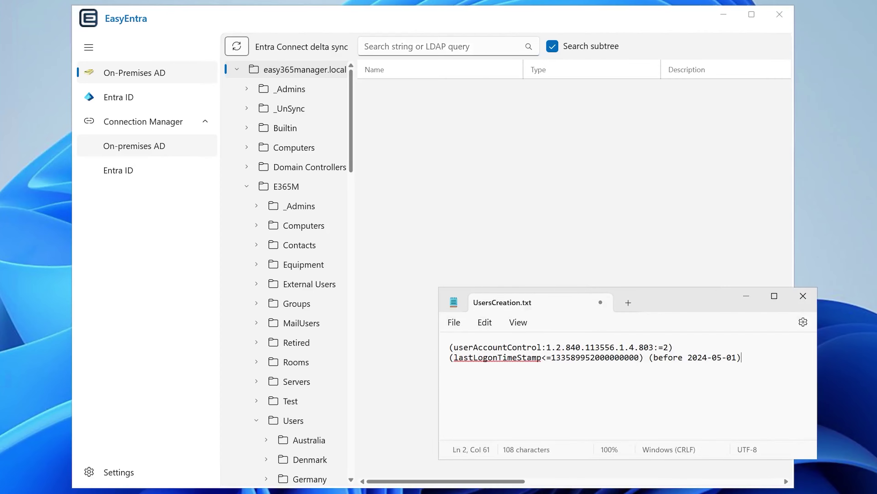
pyautogui.moveTo(673, 347); pyautogui.dragTo(448, 347)
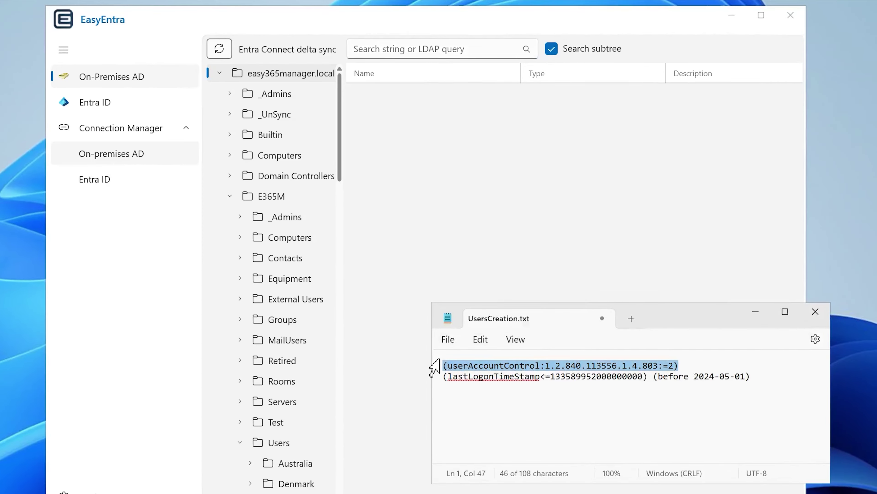
pyautogui.hotkey('ctrl', 'c')
pyautogui.hotkey('alt', 'Tab')
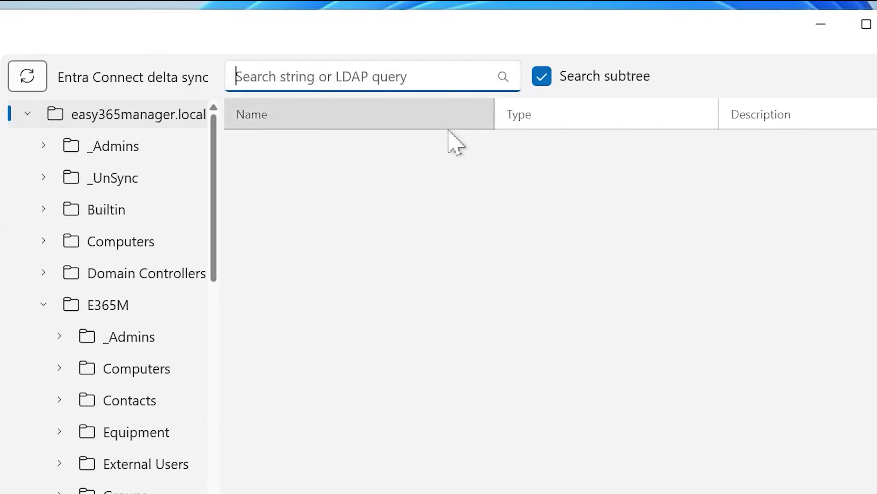
pyautogui.hotkey('ctrl', 'v')
pyautogui.press('Return')
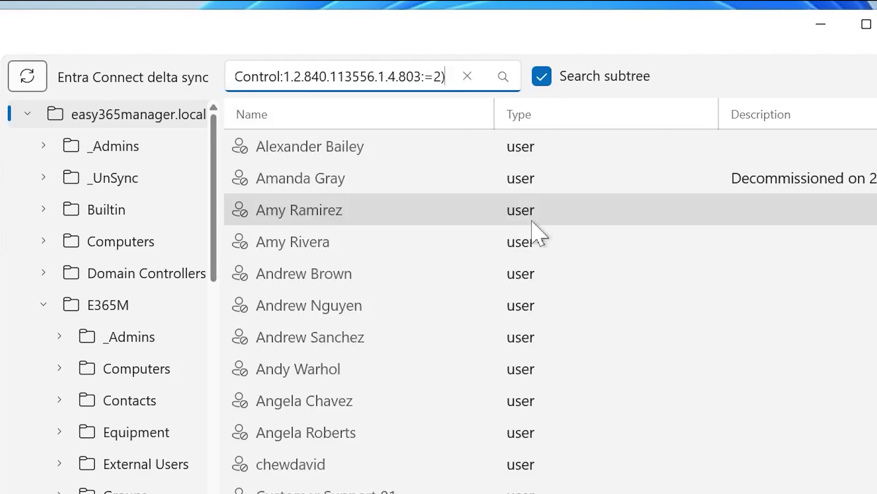
# Select the bitwise rule identifier, then the entire filter text
pyautogui.moveTo(284, 76); pyautogui.dragTo(425, 76)
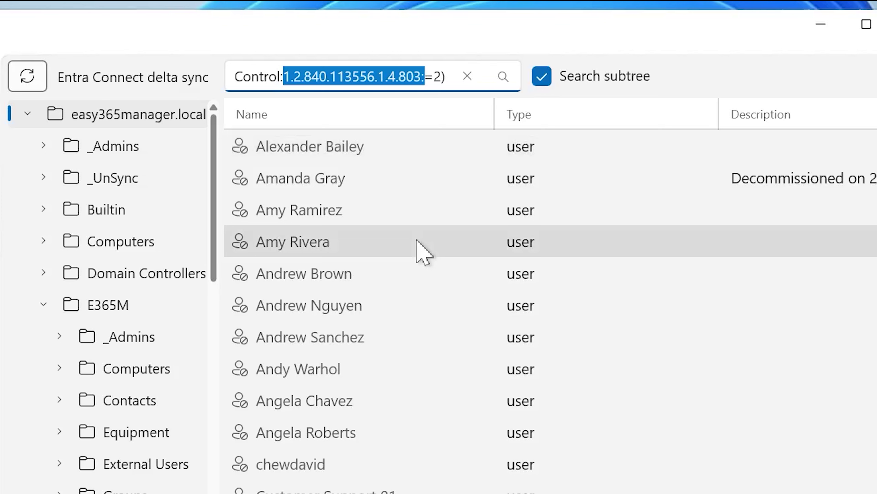
pyautogui.press('Home')
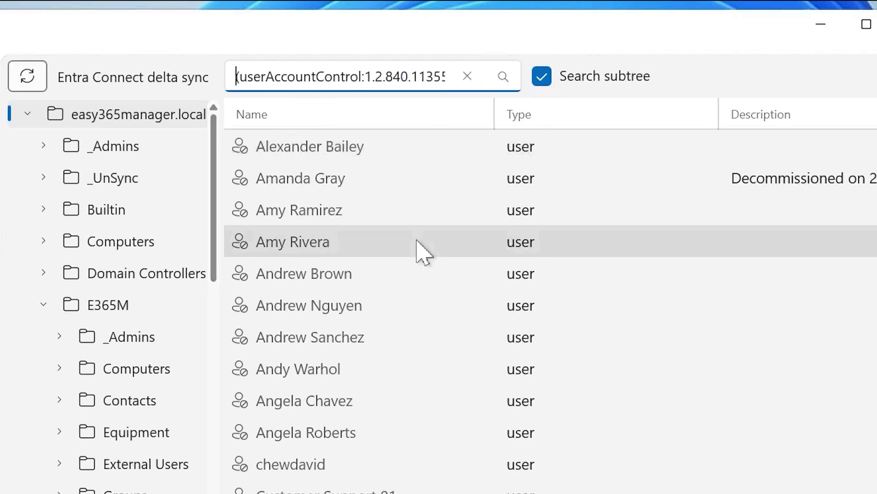
pyautogui.hotkey('ctrl', 'a')
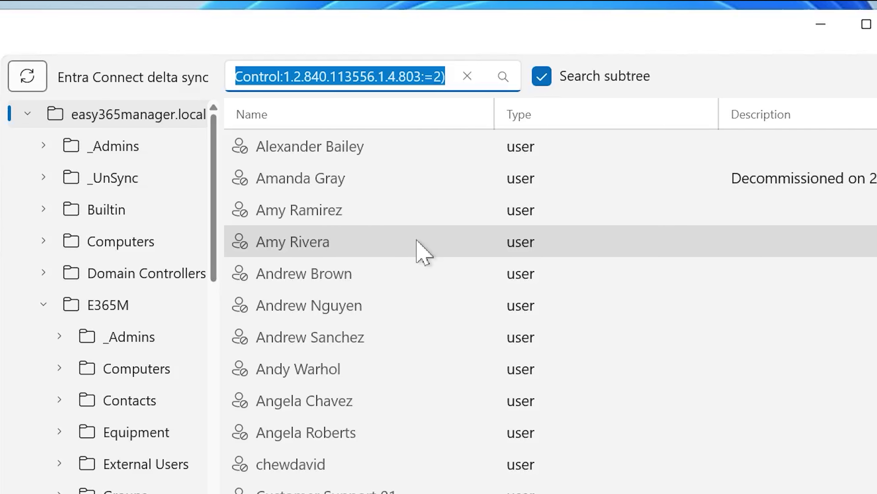
# Replace the bitwise filter with (disabled=true)
pyautogui.write('(disabled')
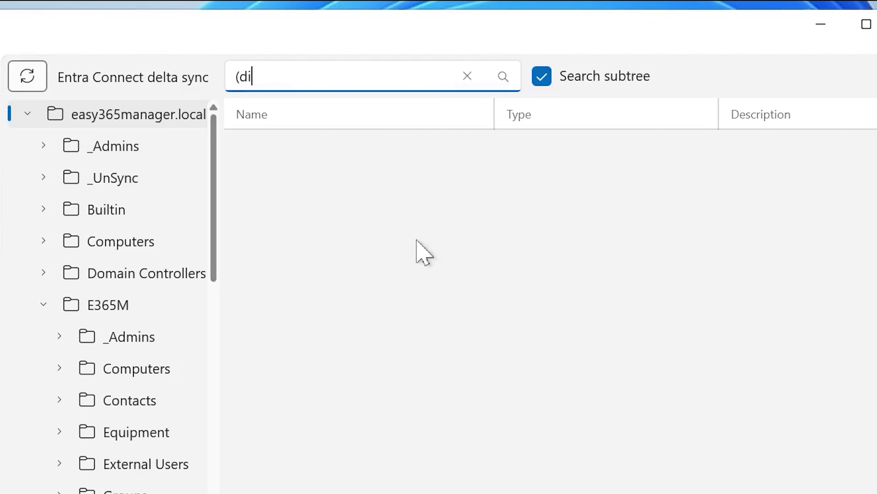
pyautogui.write('=true)')
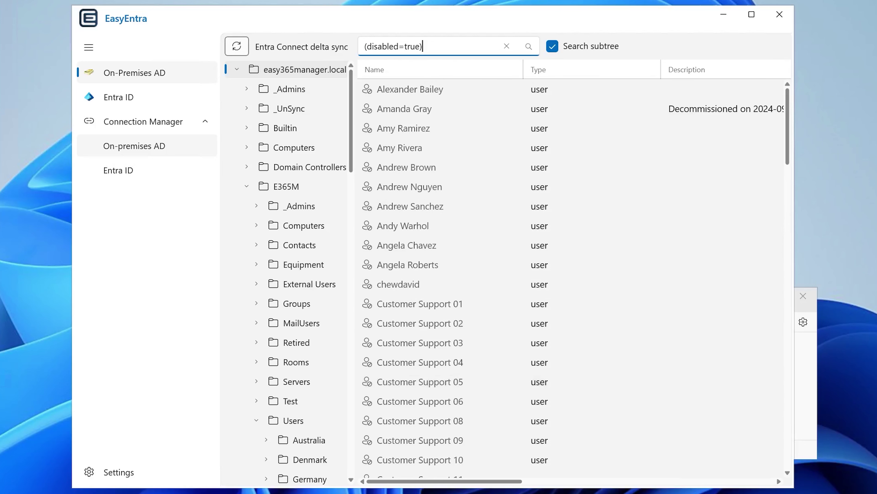
# Run the lastLogonTimeStamp filter copied from the notes file in place of (disabled=true)
pyautogui.click(810, 394)
pyautogui.moveTo(695, 301); pyautogui.dragTo(700, 326)
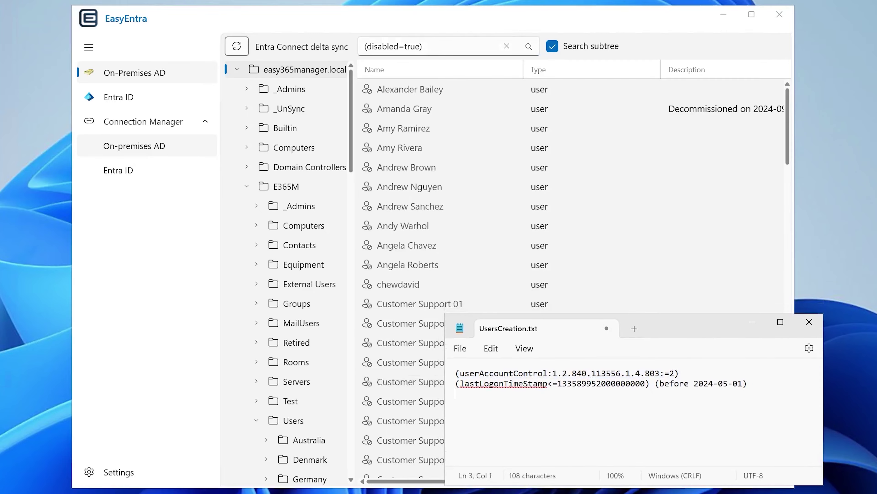
pyautogui.moveTo(649, 384); pyautogui.dragTo(442, 384)
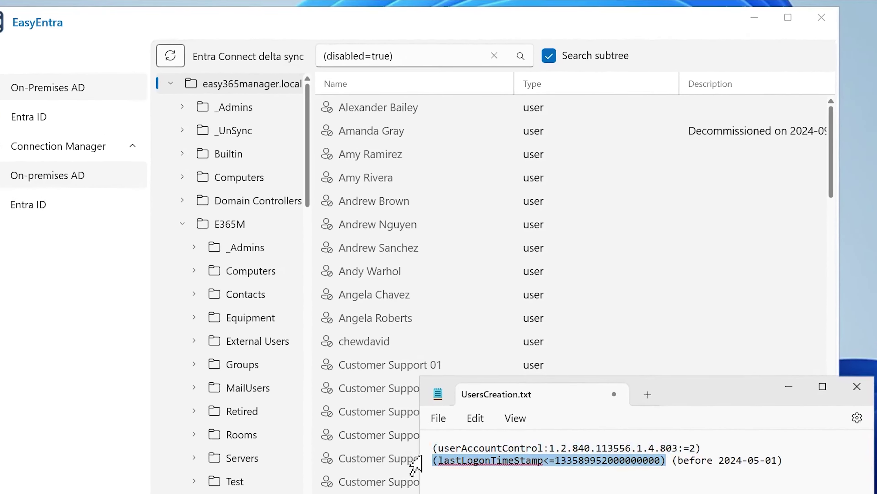
pyautogui.tripleClick(359, 56)
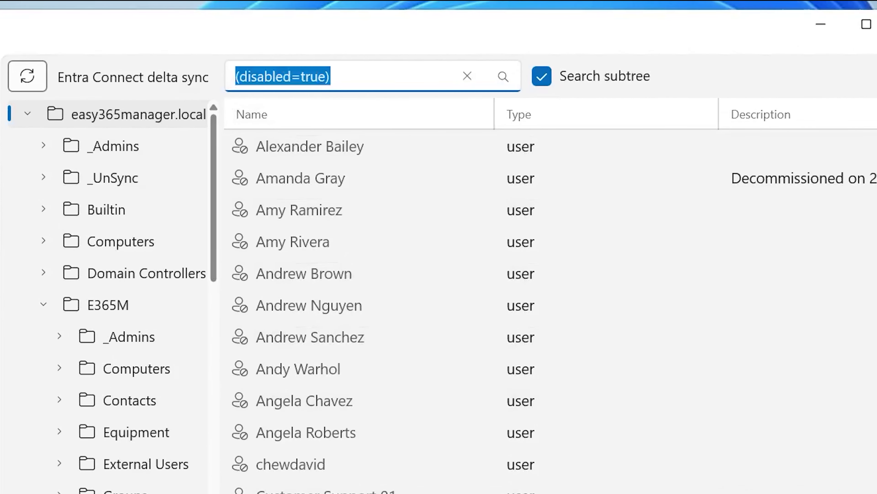
pyautogui.hotkey('ctrl', 'v')
pyautogui.press('Return')
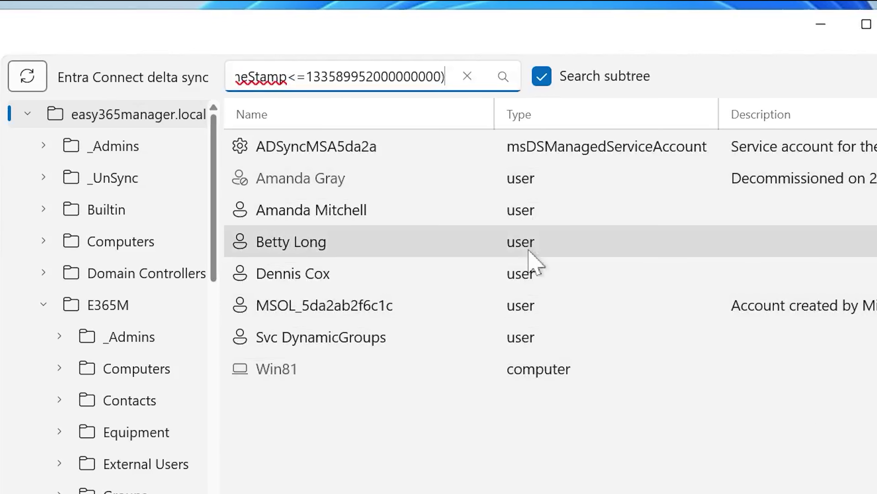
pyautogui.click(287, 77)
pyautogui.press('Home')
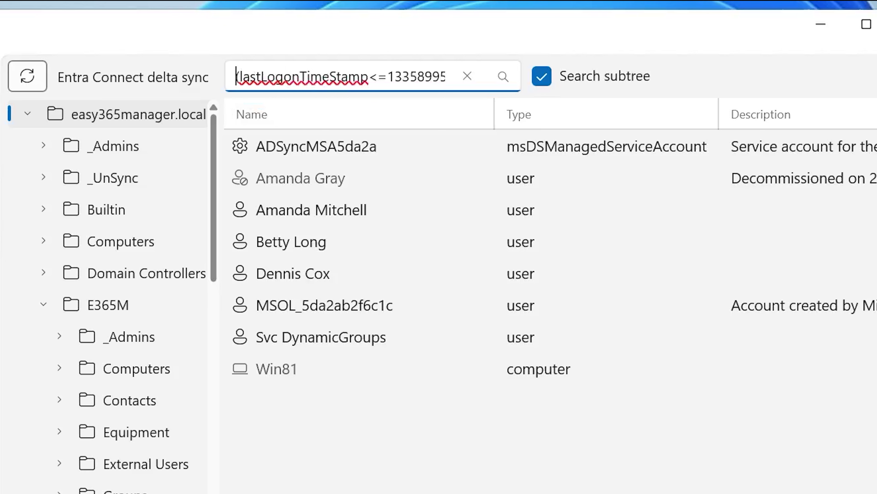
pyautogui.press('End')
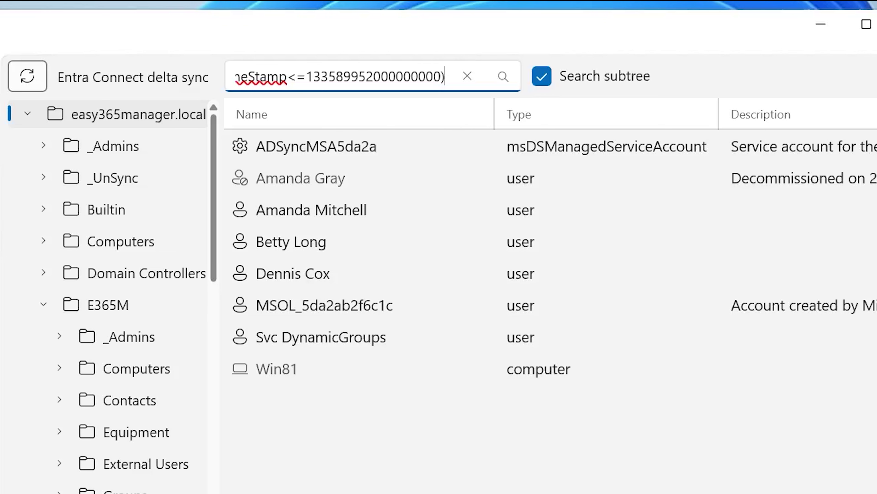
pyautogui.press('Left')
pyautogui.hotkey('ctrl', 'shift', 'Left')
pyautogui.hotkey('ctrl', 'shift', 'Left')
pyautogui.hotkey('ctrl', 'shift', 'Right')
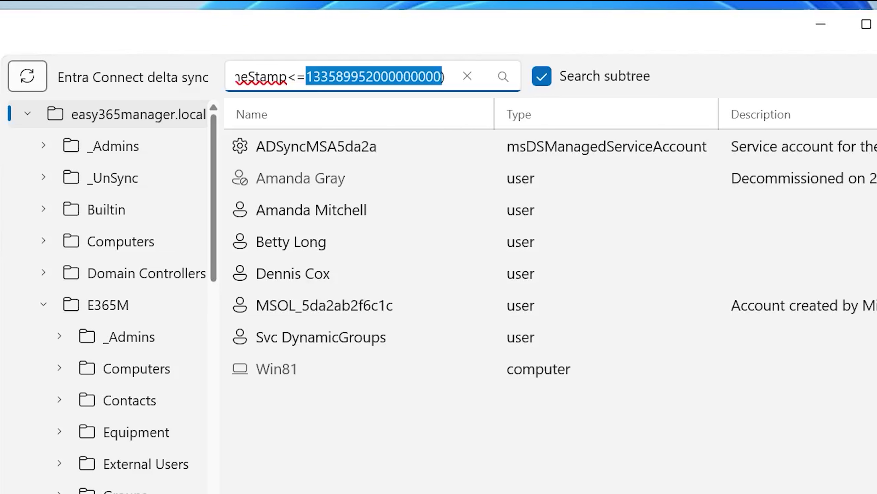
# Change the comparison to < and replace the timestamp number with 2024-05-01
pyautogui.click(306, 76)
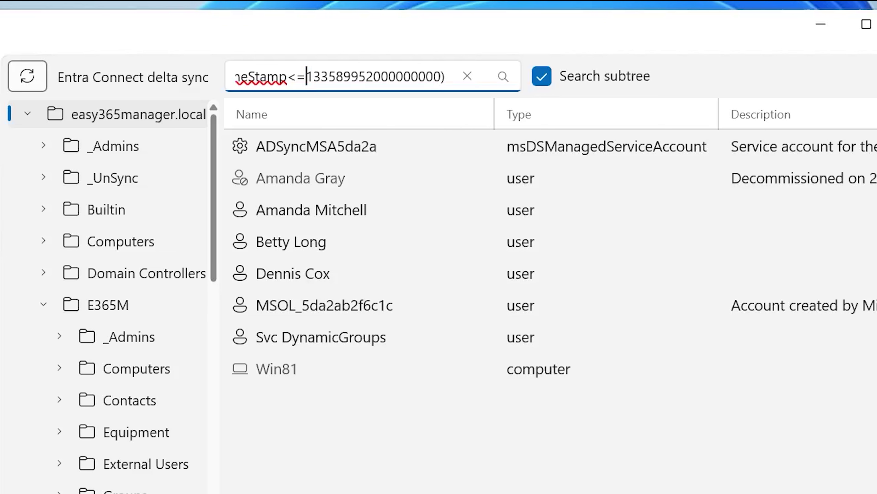
pyautogui.press('BackSpace')
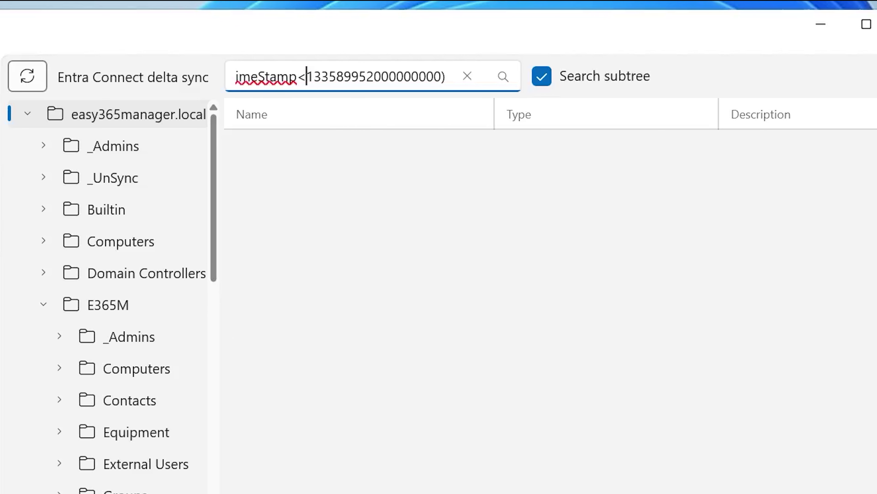
pyautogui.press('BackSpace')
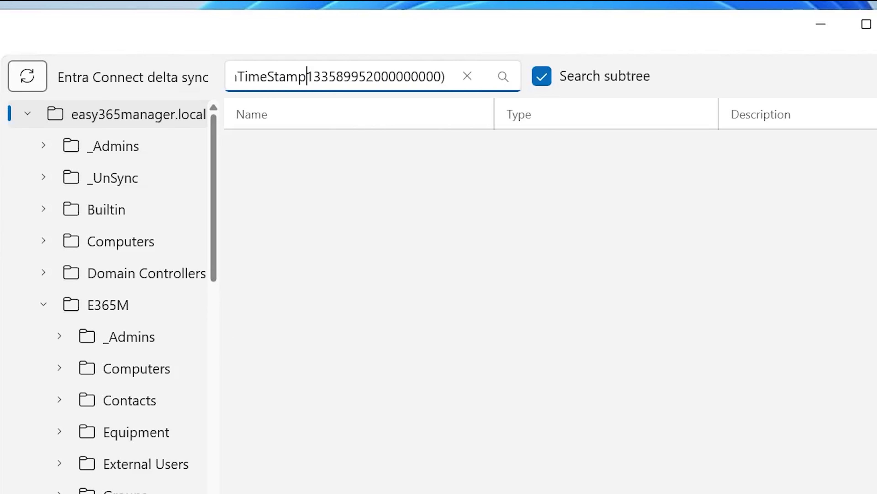
pyautogui.write('>')
pyautogui.press('BackSpace')
pyautogui.write('<')
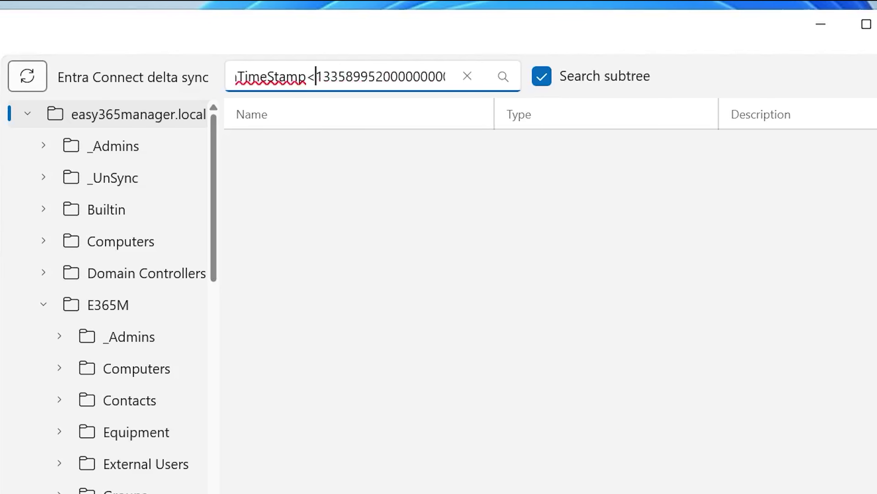
pyautogui.write('=')
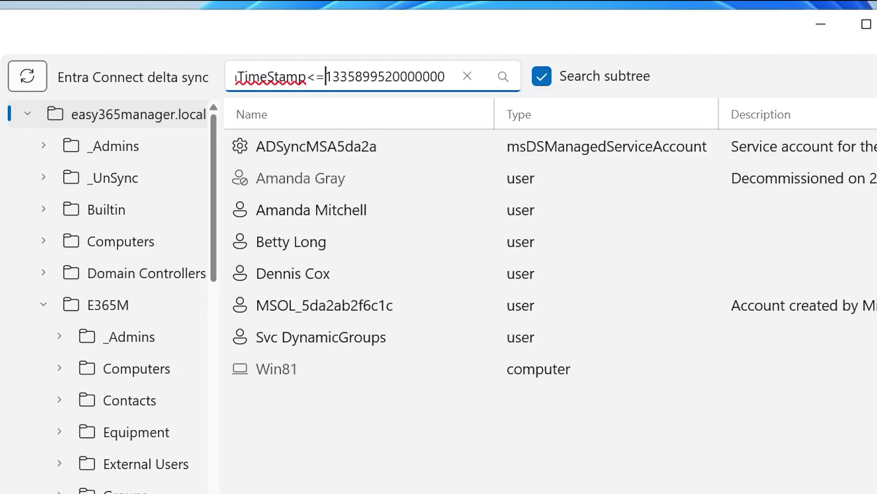
pyautogui.press('BackSpace')
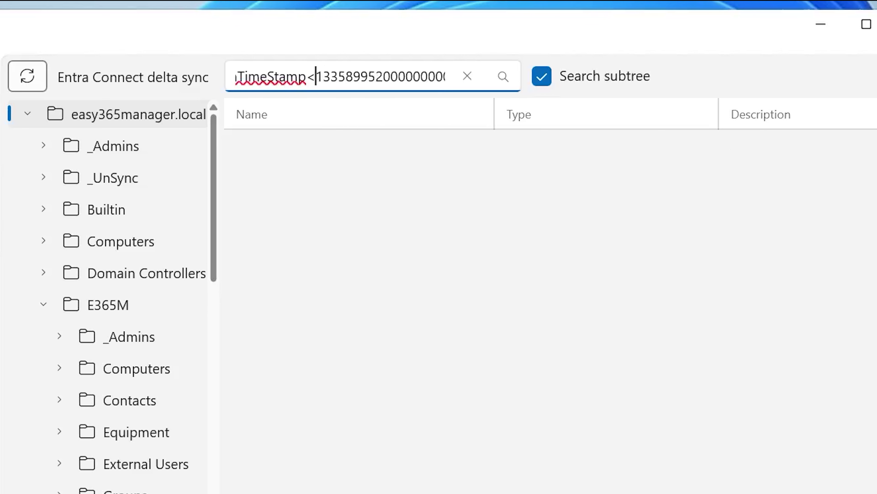
pyautogui.hotkey('ctrl', 'shift', 'Right')
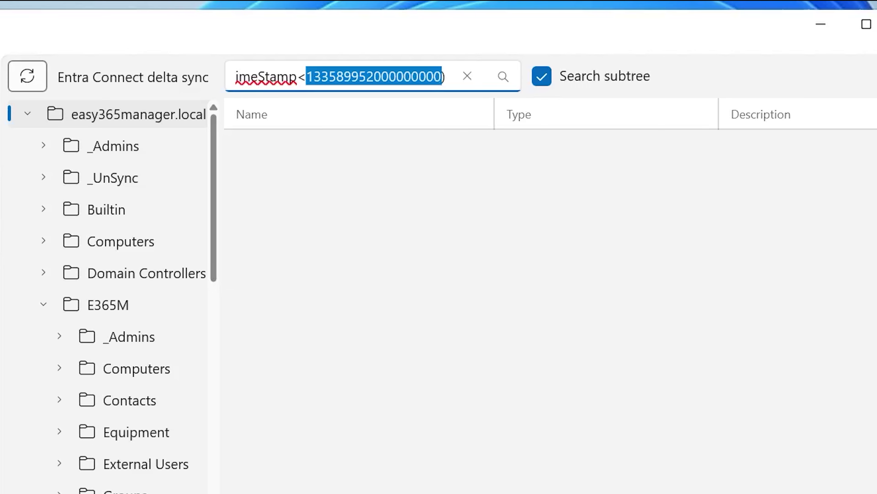
pyautogui.write('2024')
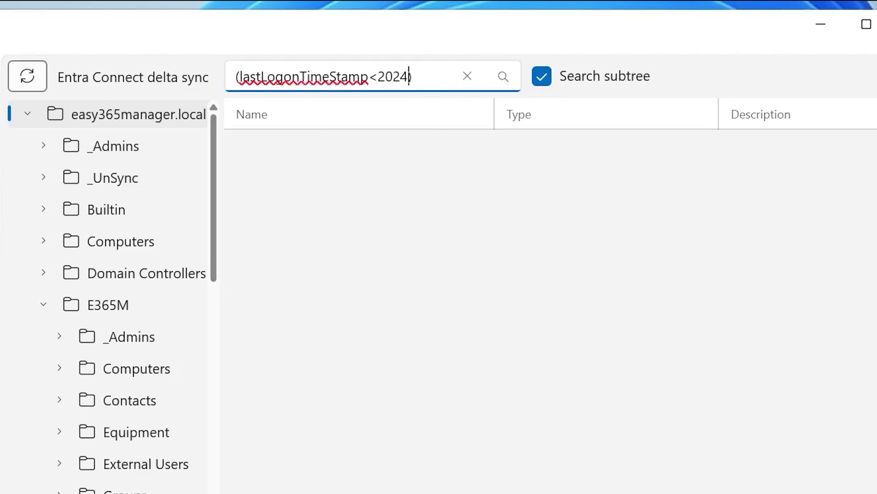
pyautogui.write('-05-01')
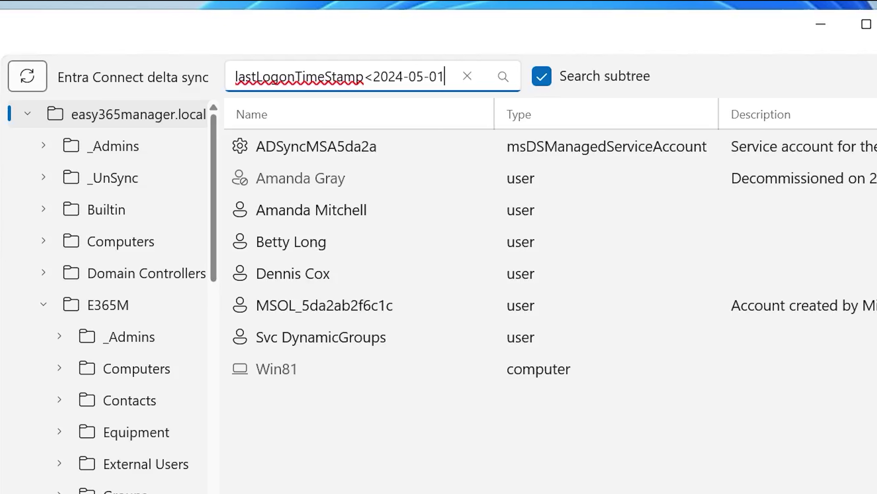
# Change the cutoff date from 2024-05-01 to 2024-01-01
pyautogui.press('Left')
pyautogui.press('Left')
pyautogui.press('Left')
pyautogui.press('BackSpace')
pyautogui.write('4')
pyautogui.press('BackSpace')
pyautogui.write('3')
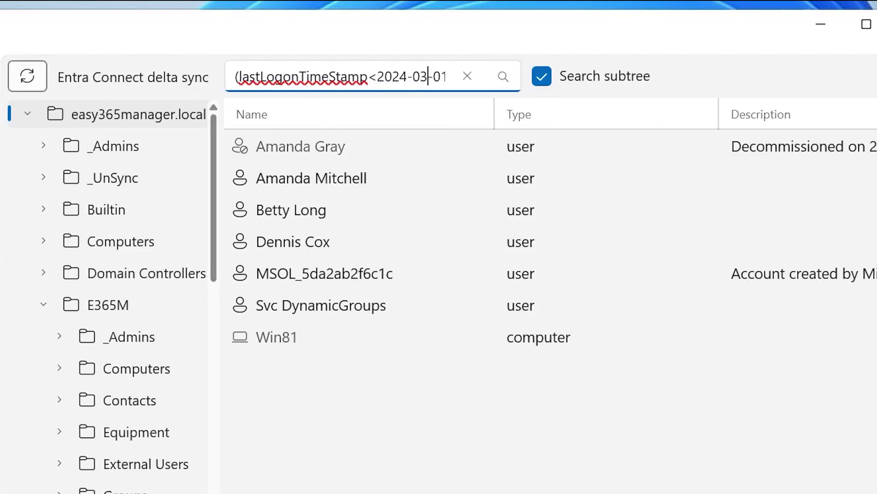
pyautogui.press('BackSpace')
pyautogui.write('2')
pyautogui.press('BackSpace')
pyautogui.write('1')
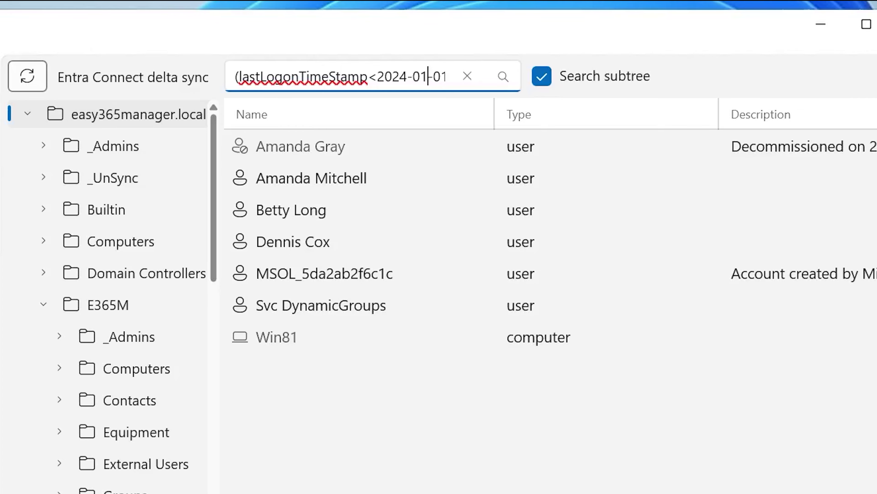